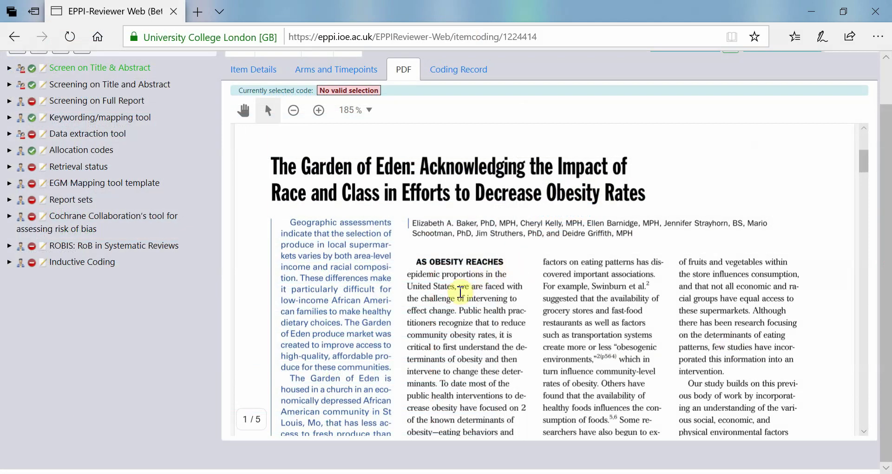
Code the words "United States," in the PDF with the United States code under Inductive Coding
{"action": "left_click_drag", "start_coordinate": [456, 289], "coordinate": [408, 292]}
{"action": "left_click", "coordinate": [8, 262]}
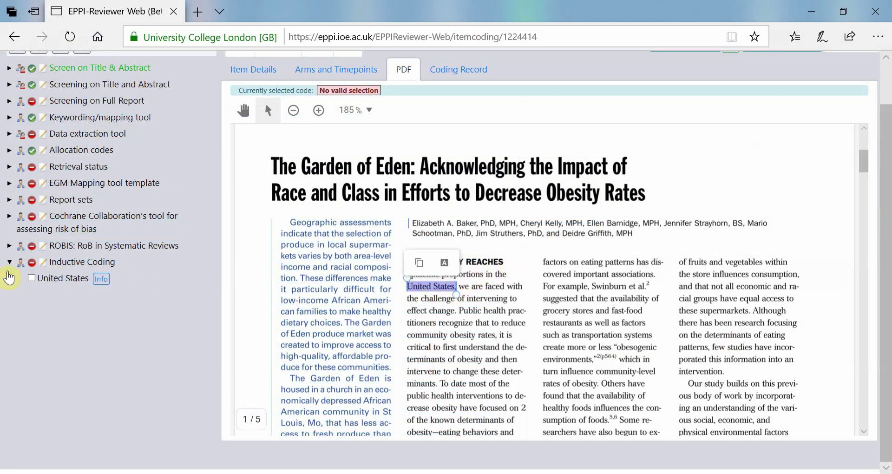
{"action": "left_click", "coordinate": [64, 279]}
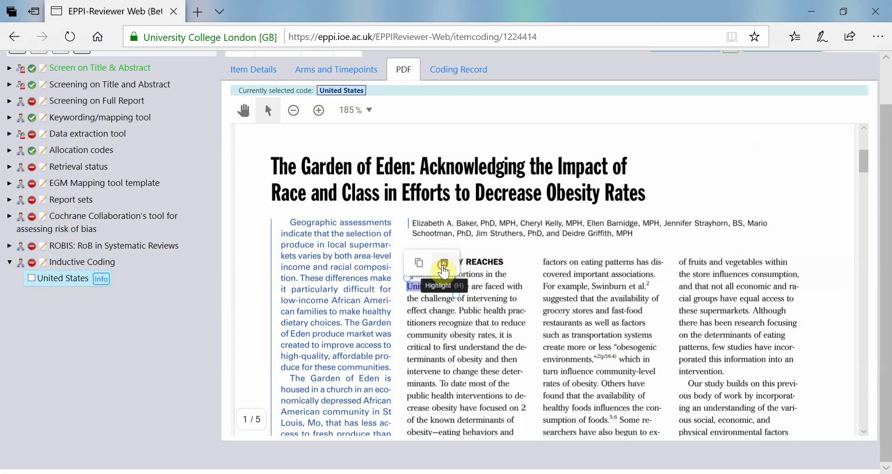
{"action": "left_click", "coordinate": [444, 270]}
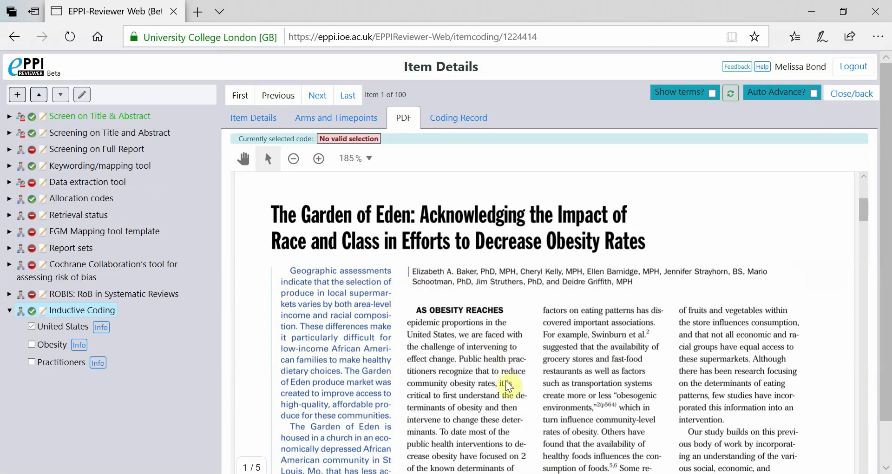
Code the passage about obesity interventions as Obesity, then scroll on through the page
{"action": "scroll", "coordinate": [484, 424], "scroll_direction": "down", "scroll_amount": 1}
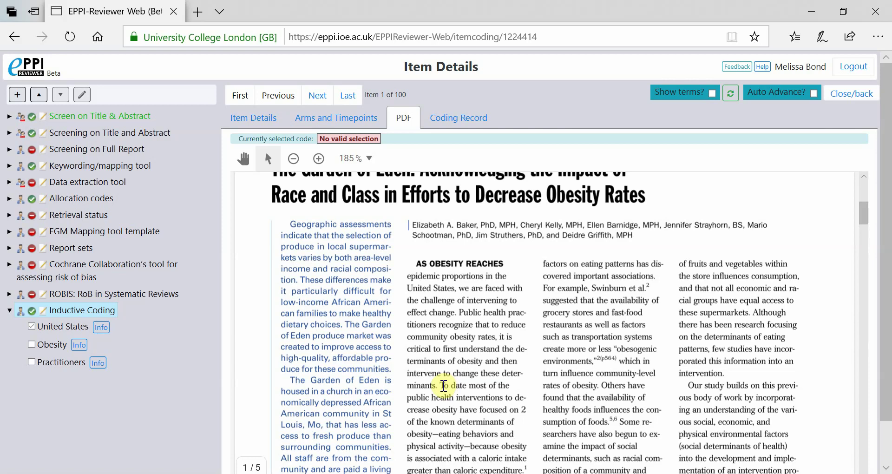
{"action": "mouse_move", "coordinate": [444, 386]}
{"action": "left_mouse_down"}
{"action": "mouse_move", "coordinate": [481, 414]}
{"action": "mouse_move", "coordinate": [482, 425]}
{"action": "mouse_move", "coordinate": [450, 437]}
{"action": "mouse_move", "coordinate": [526, 470]}
{"action": "left_mouse_up"}
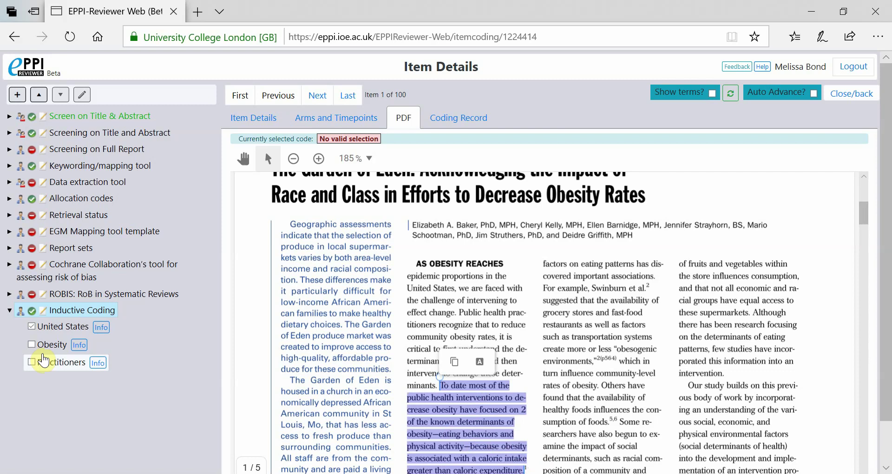
{"action": "left_click", "coordinate": [44, 344]}
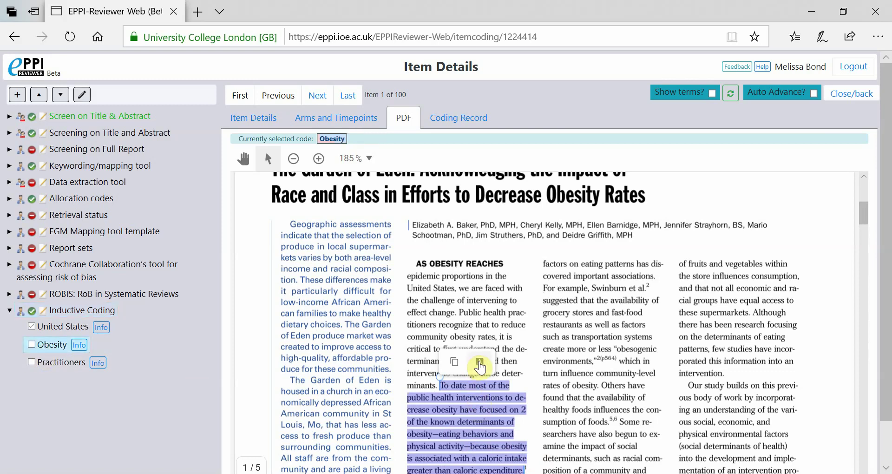
{"action": "left_click", "coordinate": [480, 364]}
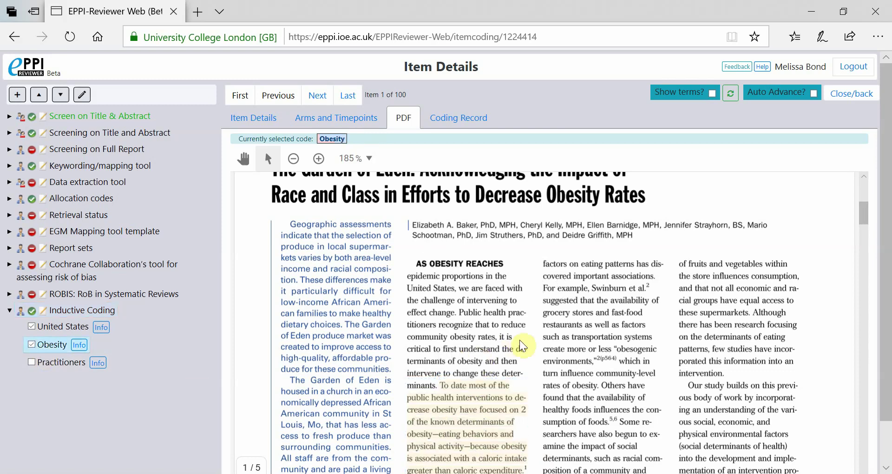
{"action": "scroll", "coordinate": [520, 345], "scroll_direction": "down", "scroll_amount": 2}
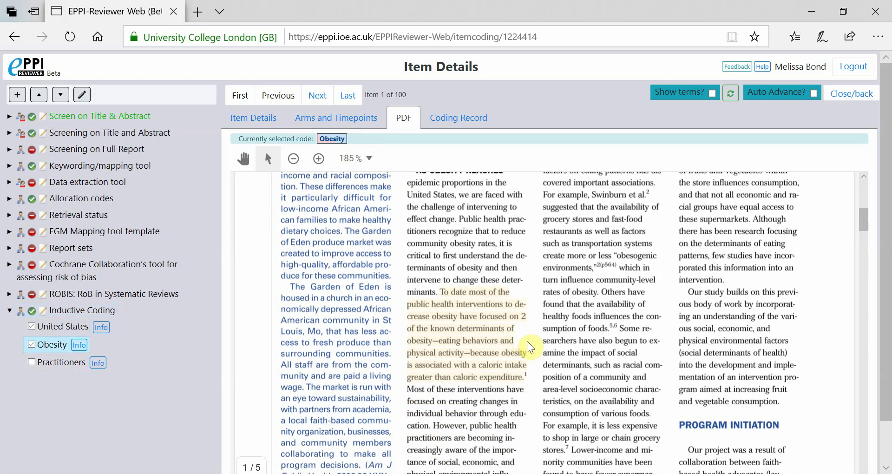
{"action": "scroll", "coordinate": [656, 321], "scroll_direction": "down", "scroll_amount": 2}
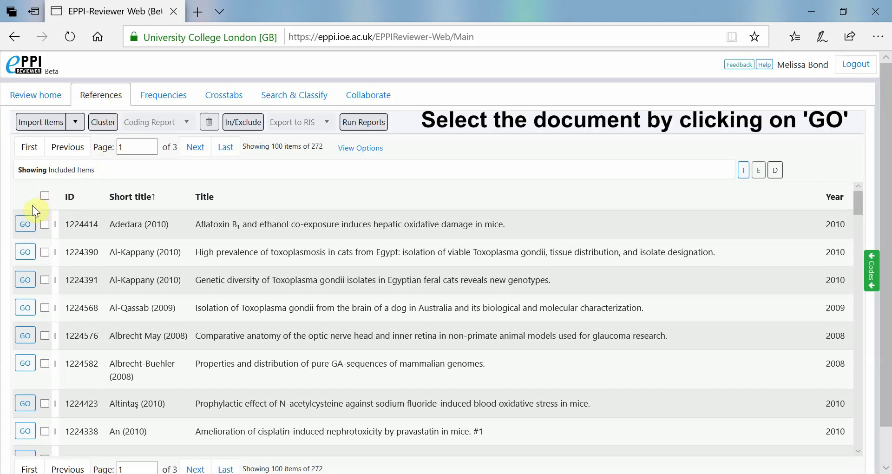
Open the 2010 aflatoxin and ethanol study and scroll down to its attached AJPH.2004.049502v1.pdf
{"action": "left_click", "coordinate": [23, 228]}
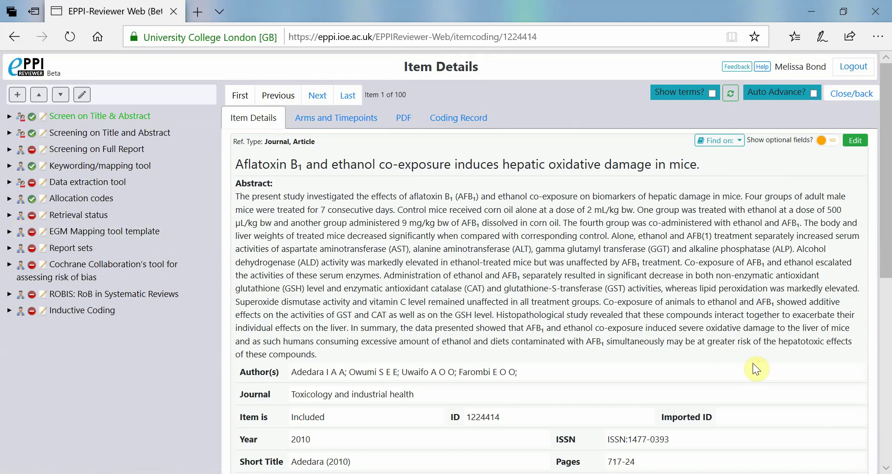
{"action": "scroll", "coordinate": [753, 363], "scroll_direction": "down", "scroll_amount": 7}
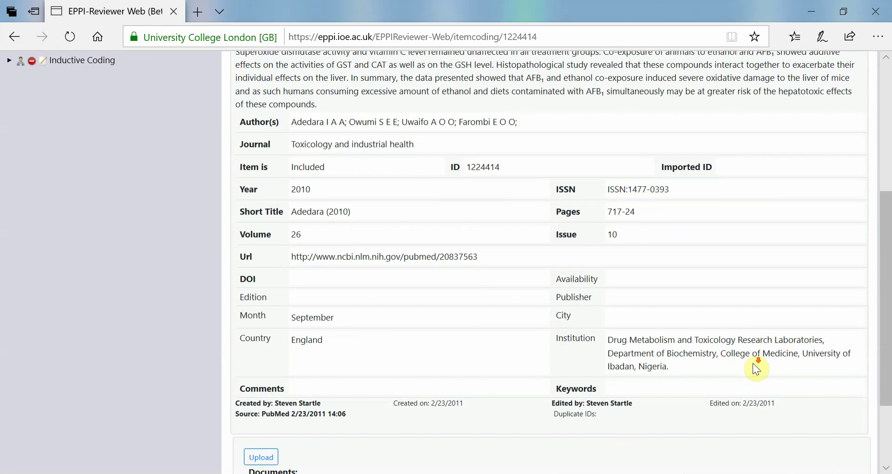
{"action": "scroll", "coordinate": [753, 363], "scroll_direction": "down", "scroll_amount": 1}
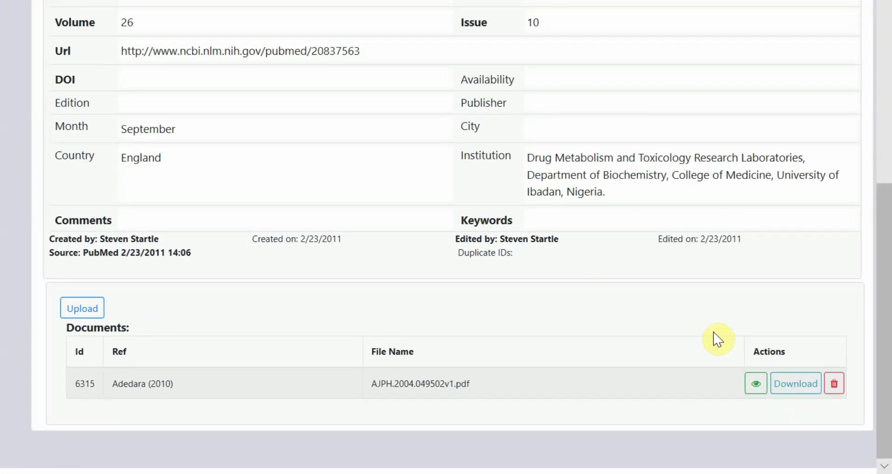
{"action": "left_click", "coordinate": [82, 316]}
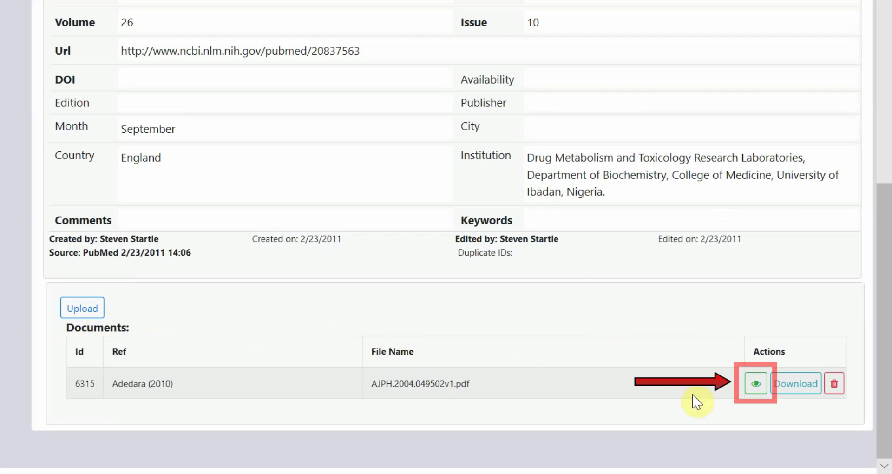
View AJPH.2004.049502v1.pdf and highlight "United States," in the first column with the United States code
{"action": "left_click", "coordinate": [756, 391]}
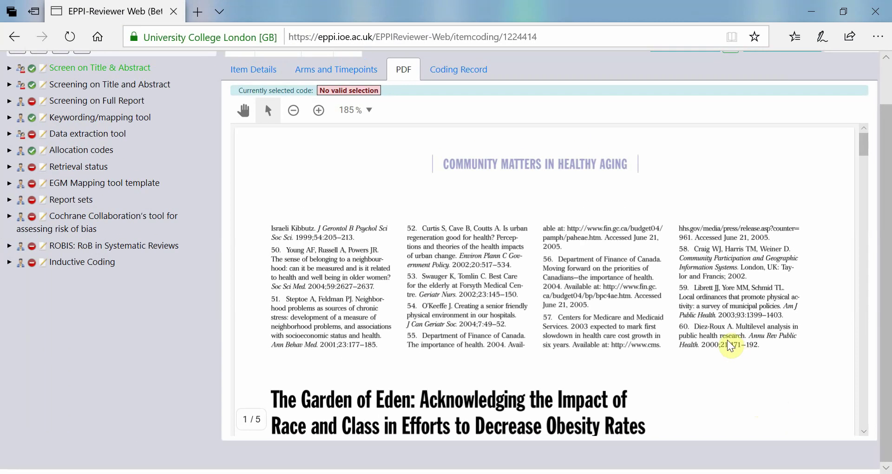
{"action": "scroll", "coordinate": [714, 330], "scroll_direction": "down", "scroll_amount": 4}
{"action": "scroll", "coordinate": [731, 346], "scroll_direction": "down", "scroll_amount": 1}
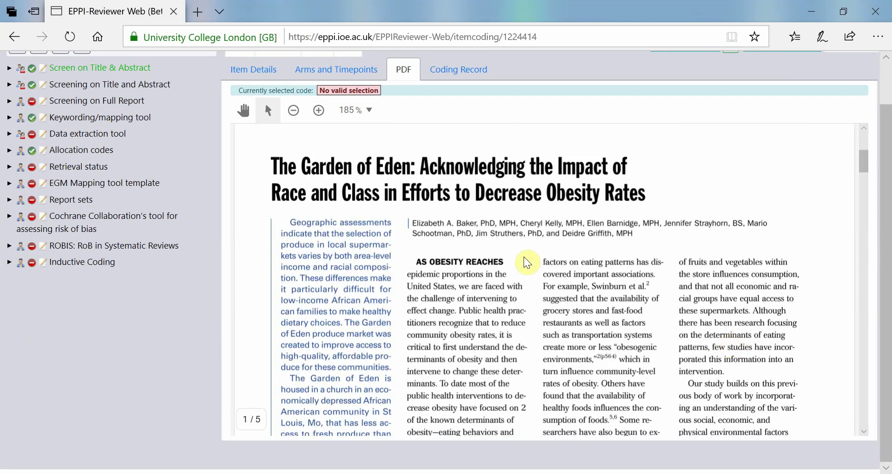
{"action": "left_click_drag", "start_coordinate": [457, 289], "coordinate": [405, 286]}
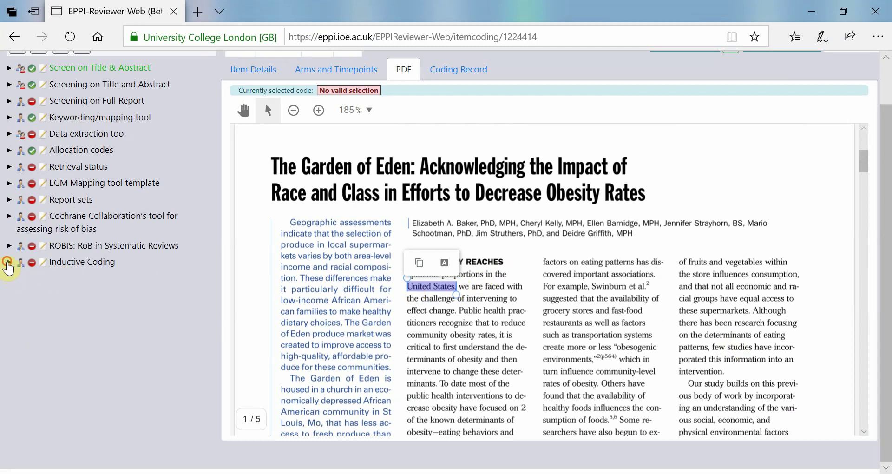
{"action": "left_click", "coordinate": [9, 263]}
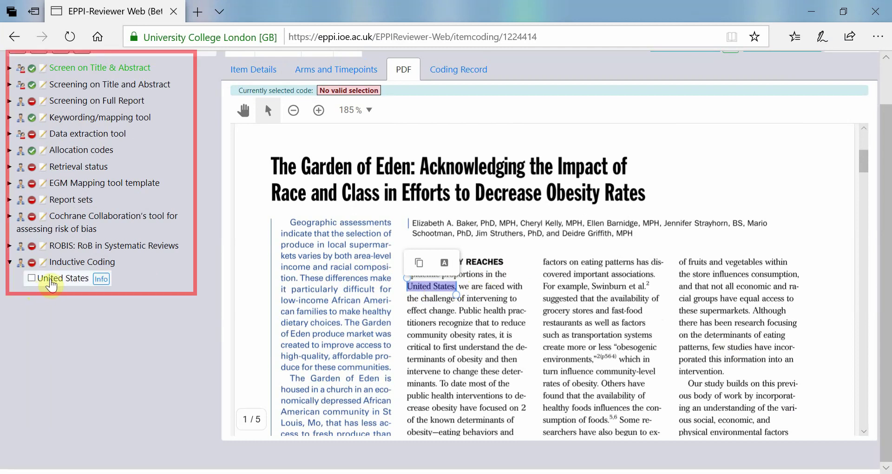
{"action": "left_click", "coordinate": [52, 280]}
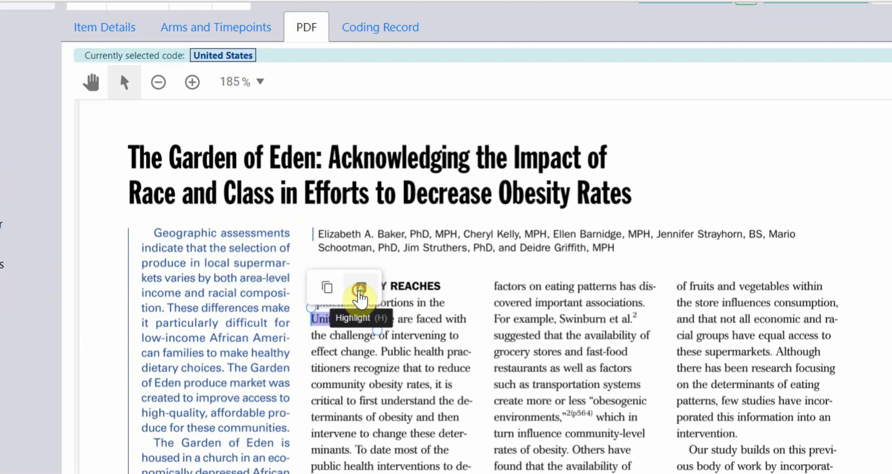
{"action": "left_click", "coordinate": [360, 298]}
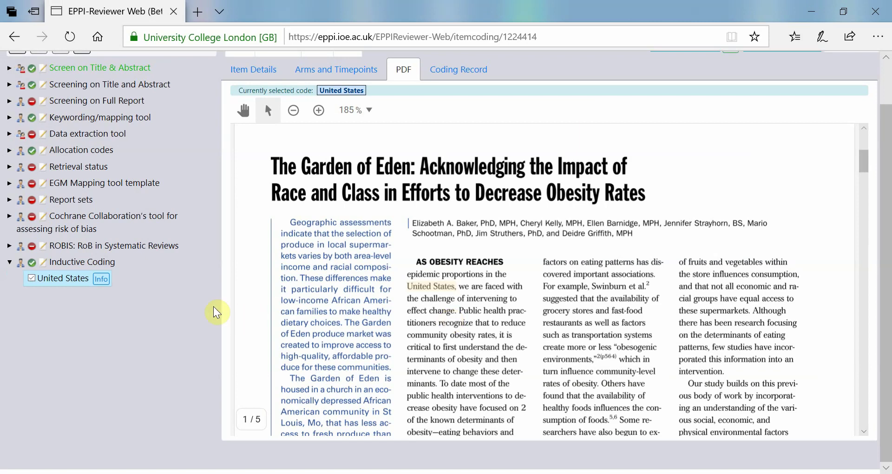
View the Inductive Coding record report showing United States coded from page 1
{"action": "scroll", "coordinate": [210, 304], "scroll_direction": "up", "scroll_amount": 1}
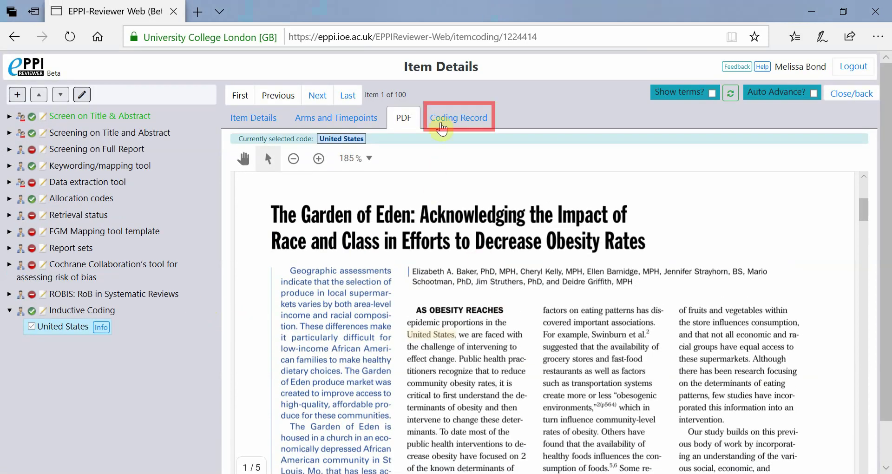
{"action": "left_click", "coordinate": [441, 122]}
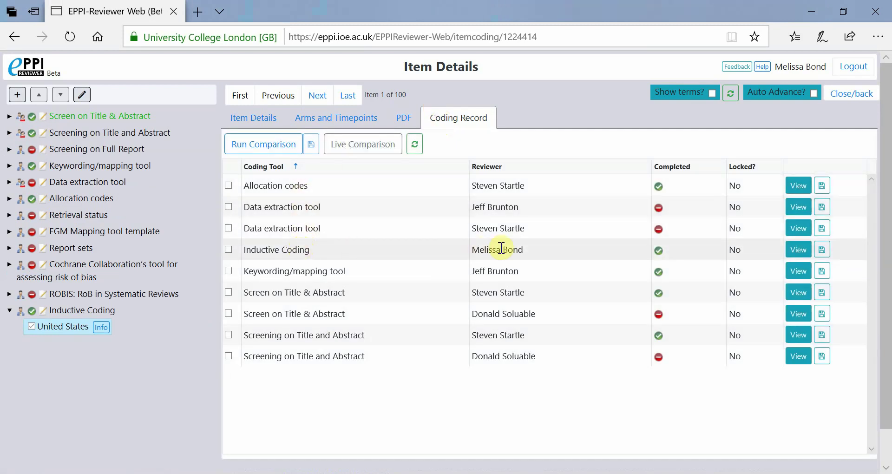
{"action": "left_click", "coordinate": [796, 250]}
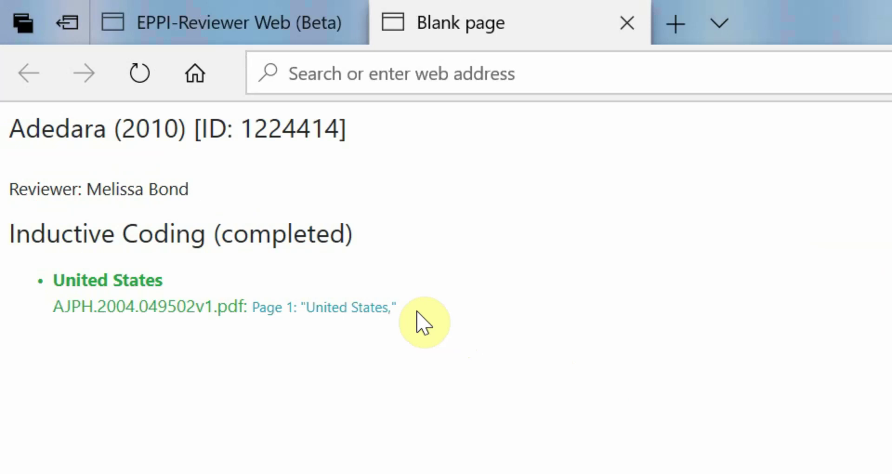
Go back to the article PDF and display the text coded Obesity and Practitioners
{"action": "left_click", "coordinate": [253, 23]}
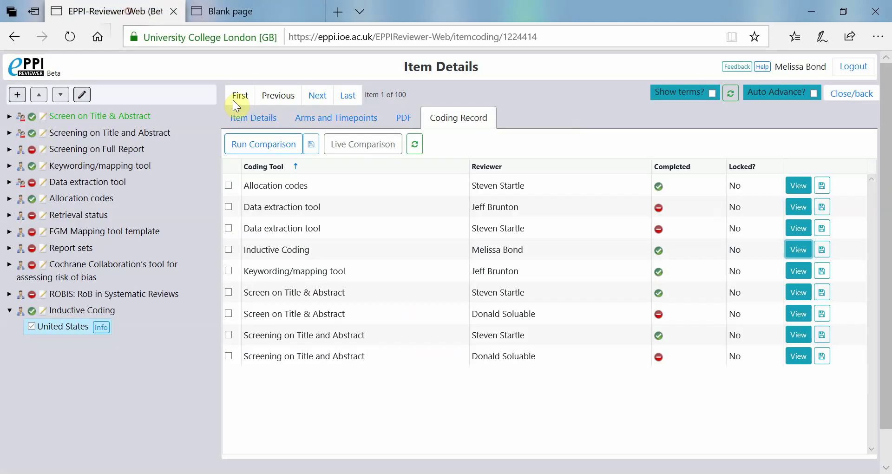
{"action": "left_click", "coordinate": [399, 122]}
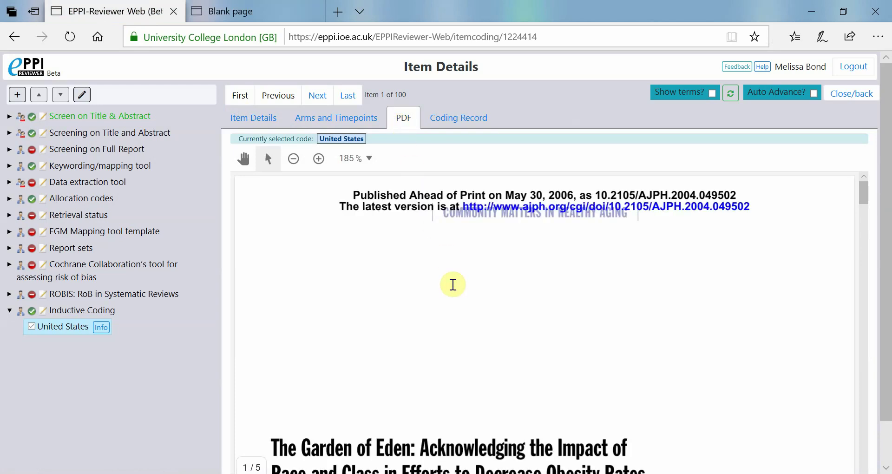
{"action": "scroll", "coordinate": [716, 330], "scroll_direction": "down", "scroll_amount": 10}
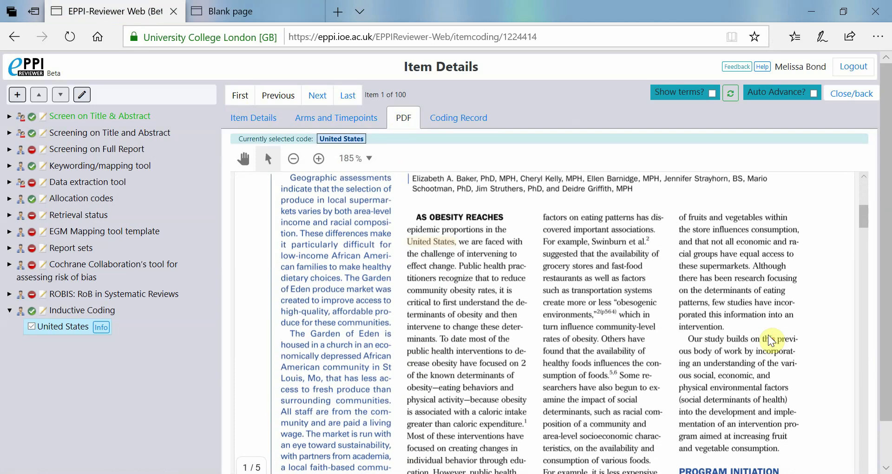
{"action": "scroll", "coordinate": [771, 341], "scroll_direction": "down", "scroll_amount": 1}
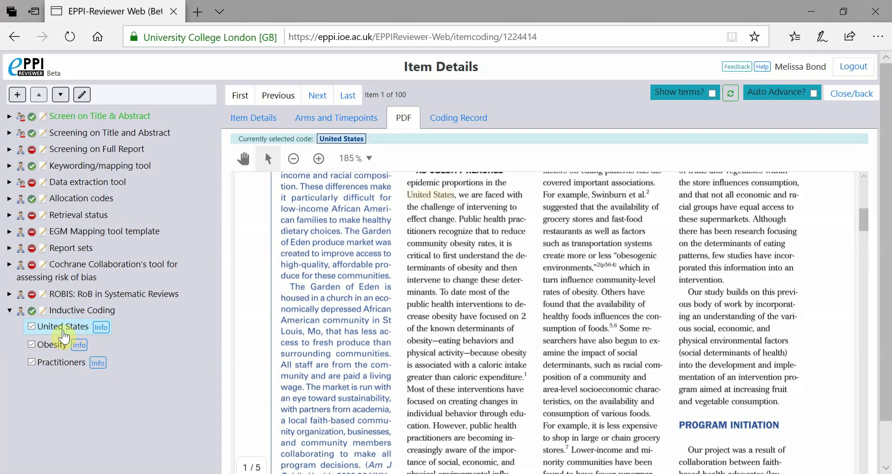
{"action": "left_click", "coordinate": [55, 347]}
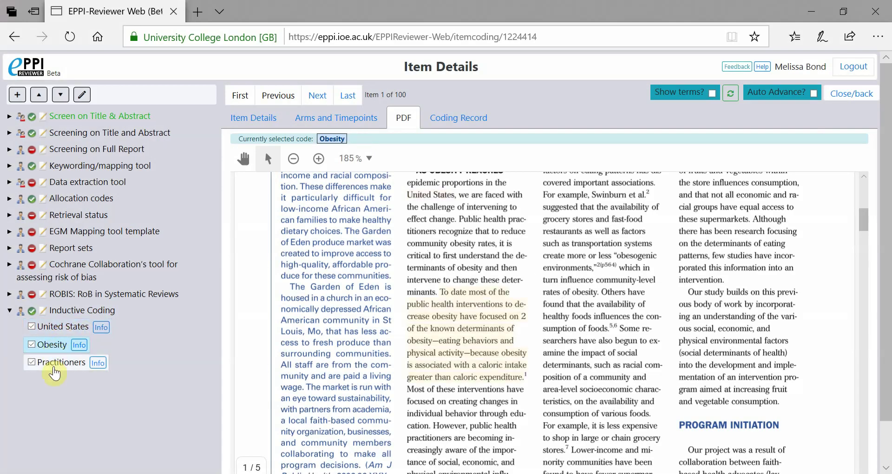
{"action": "left_click", "coordinate": [55, 367]}
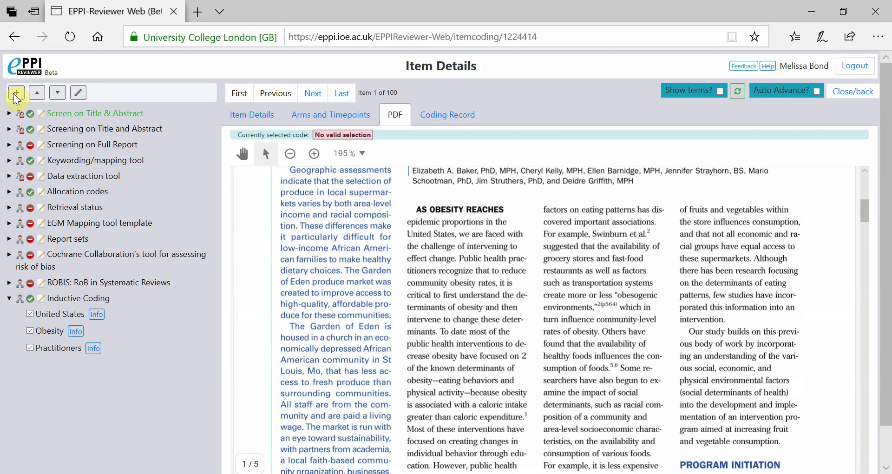
Create a selectable 'Public health practitioners' code under Inductive Coding and apply it to the matching passage
{"action": "left_click", "coordinate": [60, 299]}
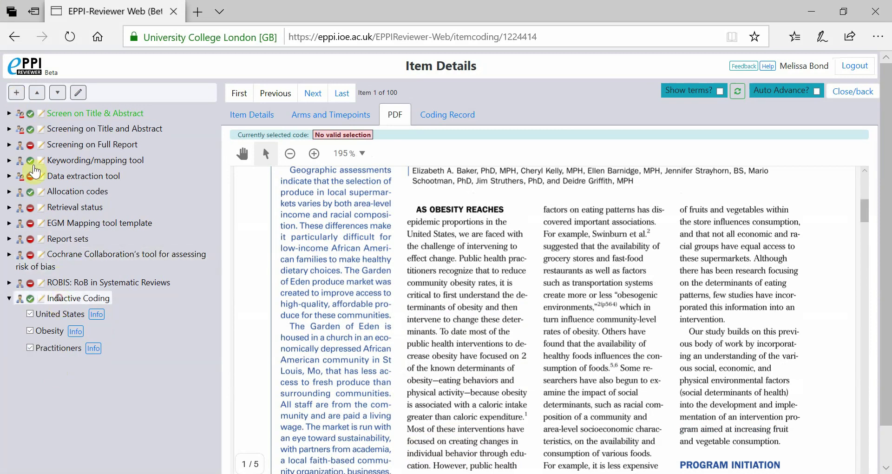
{"action": "left_click", "coordinate": [17, 92]}
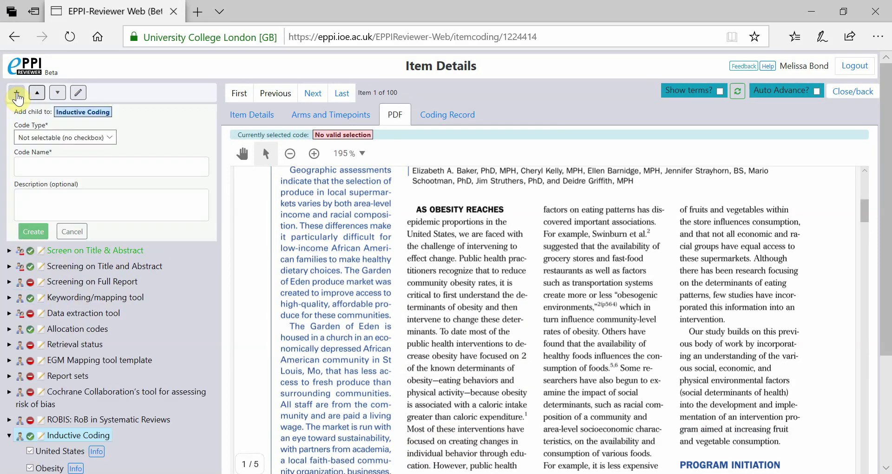
{"action": "left_click", "coordinate": [95, 140]}
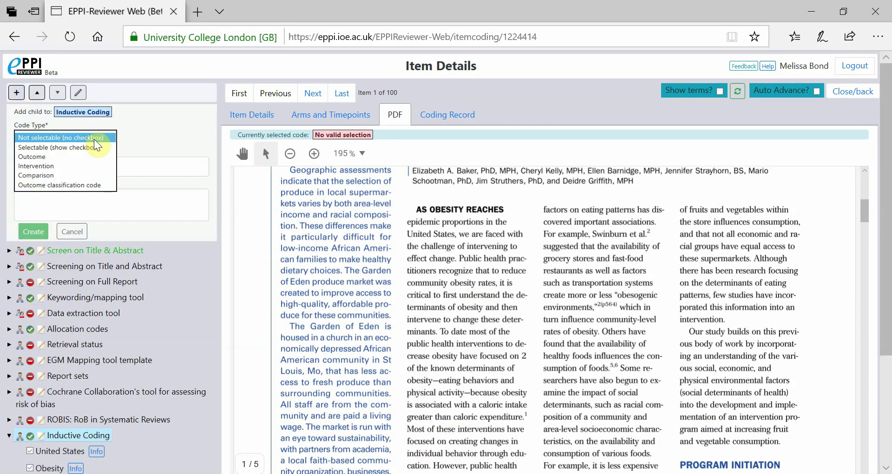
{"action": "left_click", "coordinate": [90, 148]}
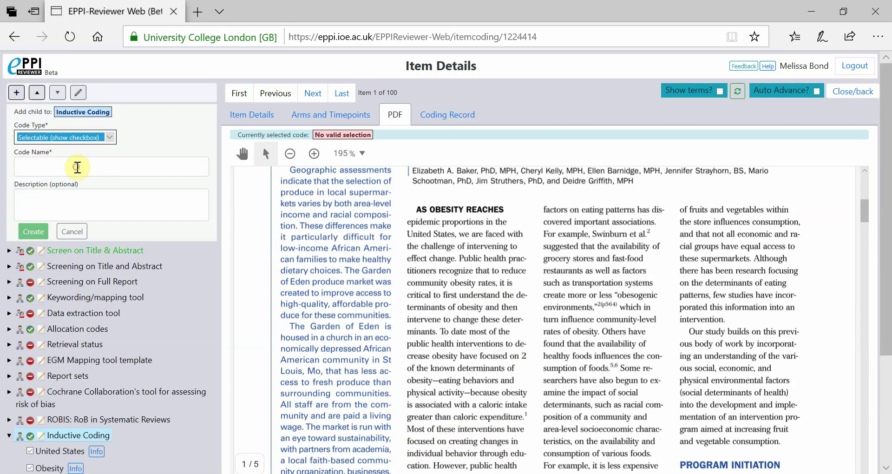
{"action": "left_click", "coordinate": [77, 167]}
{"action": "type", "text": "Public health practitioners"}
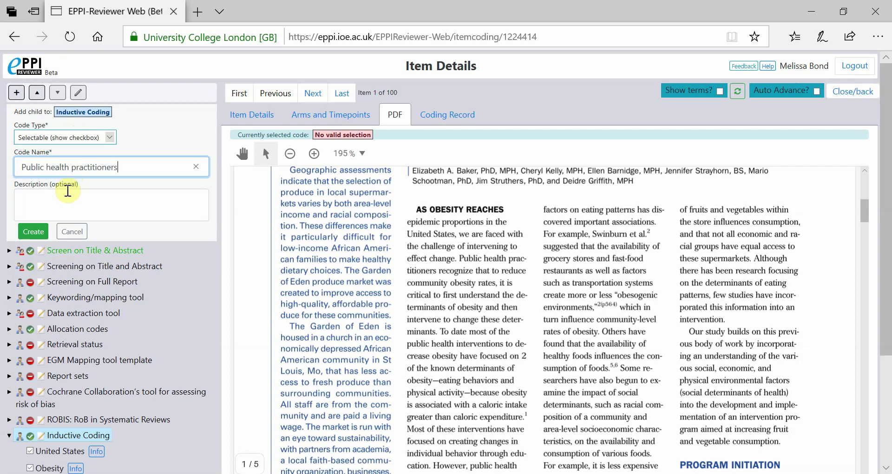
{"action": "left_click", "coordinate": [33, 232]}
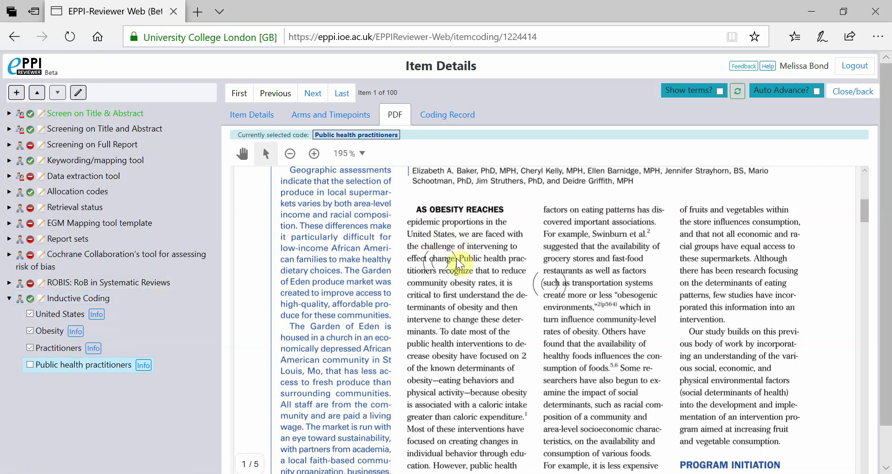
{"action": "mouse_move", "coordinate": [460, 258]}
{"action": "left_mouse_down"}
{"action": "mouse_move", "coordinate": [498, 283]}
{"action": "mouse_move", "coordinate": [436, 331]}
{"action": "left_mouse_up"}
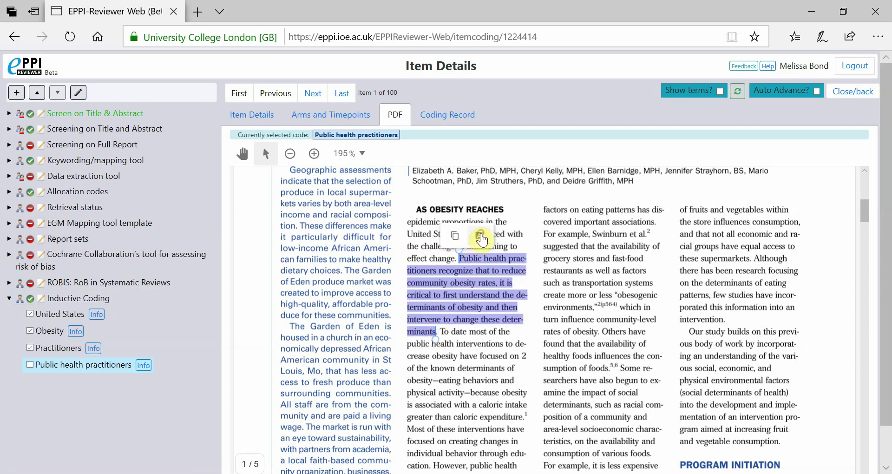
{"action": "left_click", "coordinate": [479, 243]}
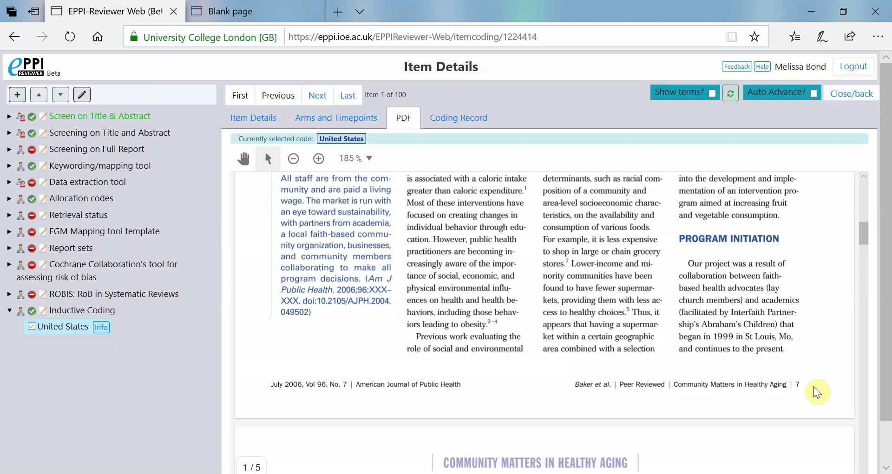
Select the United States highlight, then view and close the item's Inductive Coding record report
{"action": "scroll", "coordinate": [815, 391], "scroll_direction": "up", "scroll_amount": 1}
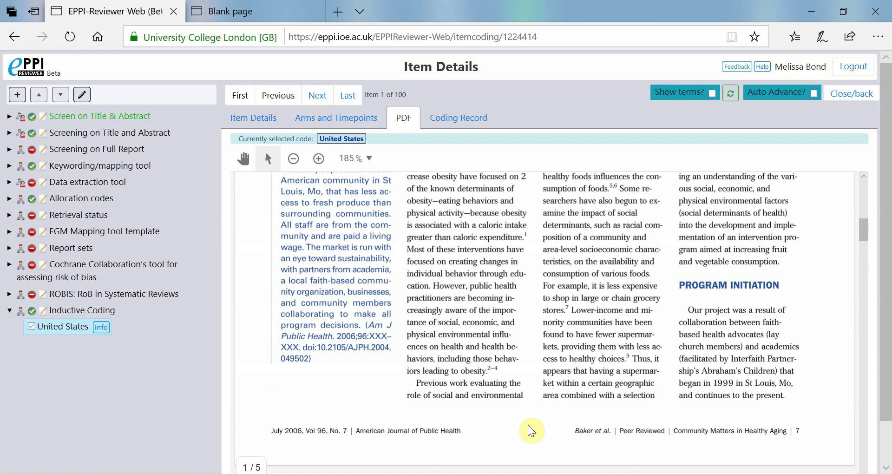
{"action": "scroll", "coordinate": [531, 431], "scroll_direction": "up", "scroll_amount": 3}
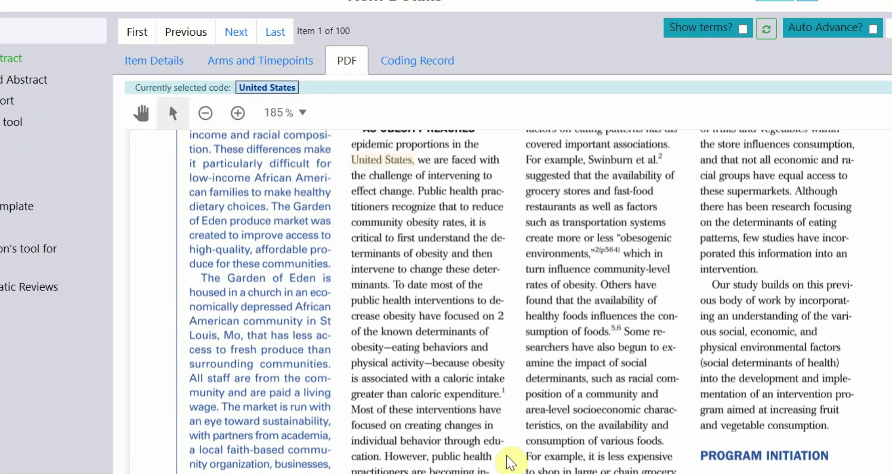
{"action": "scroll", "coordinate": [510, 462], "scroll_direction": "up", "scroll_amount": 3}
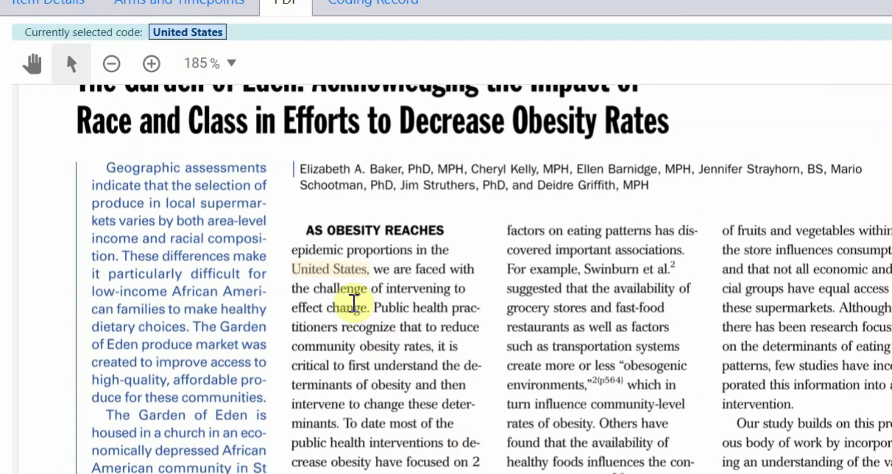
{"action": "left_click", "coordinate": [387, 160]}
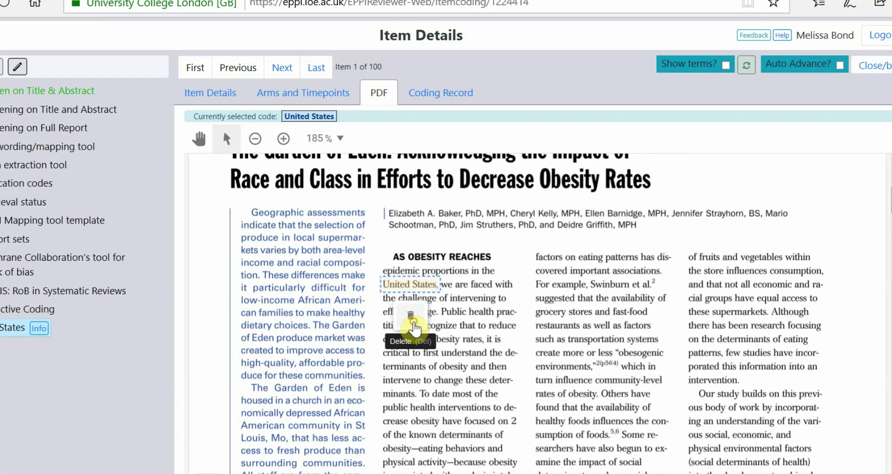
{"action": "left_click", "coordinate": [373, 3]}
{"action": "left_click", "coordinate": [798, 250]}
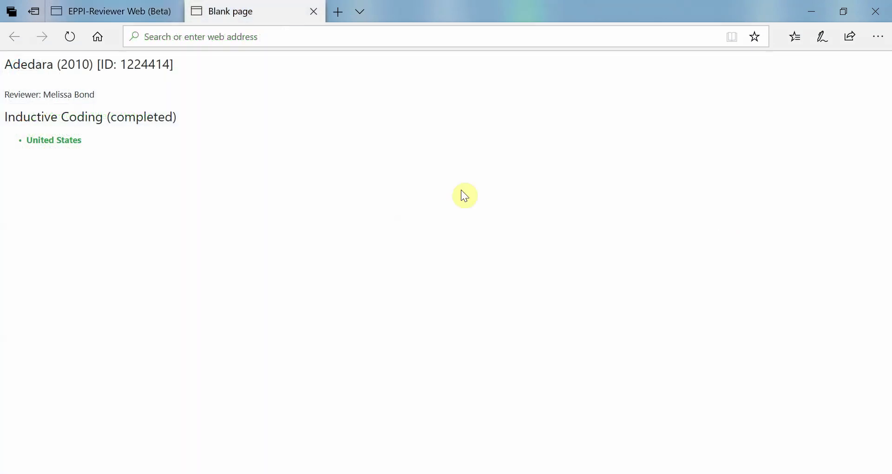
{"action": "key", "text": "ctrl+w"}
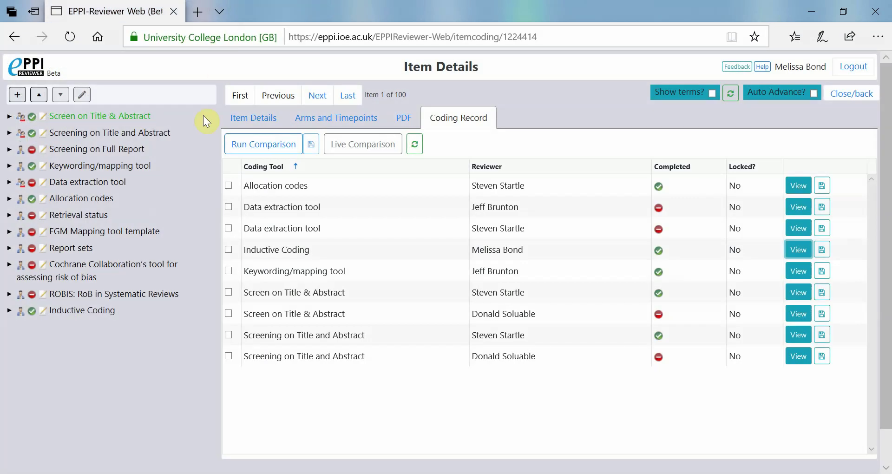
Remove the United States coding, confirming the deletion, and return to the References list
{"action": "left_click", "coordinate": [9, 311]}
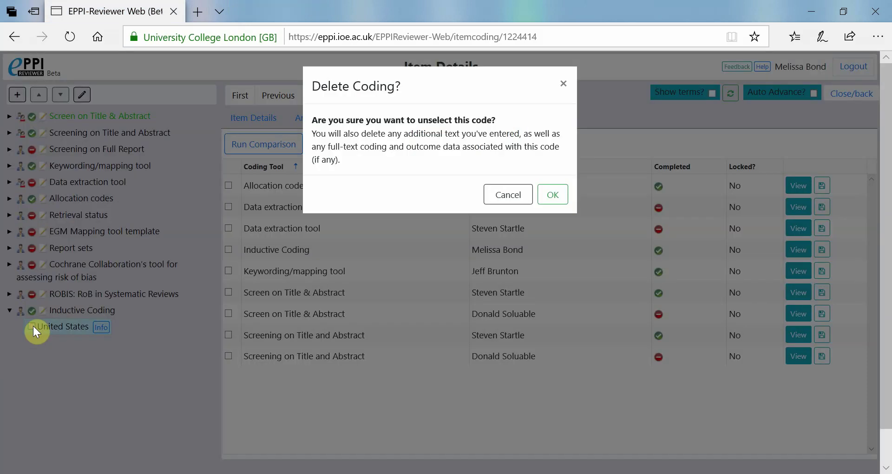
{"action": "left_click", "coordinate": [554, 196]}
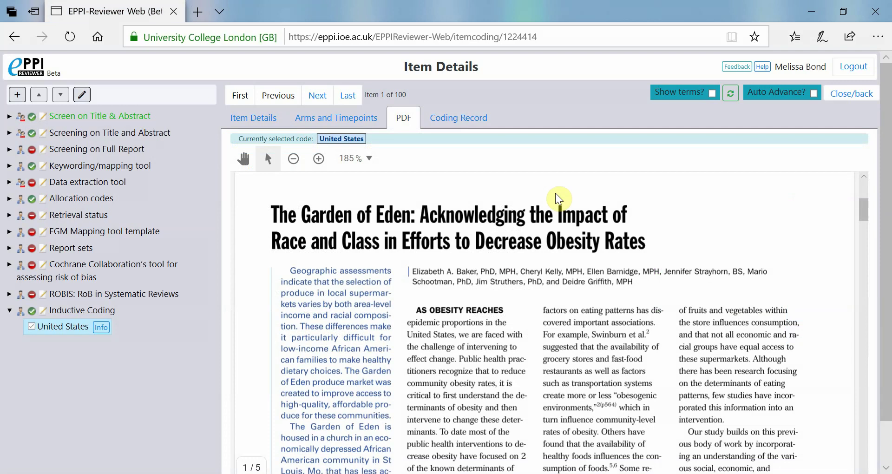
{"action": "left_click", "coordinate": [867, 96]}
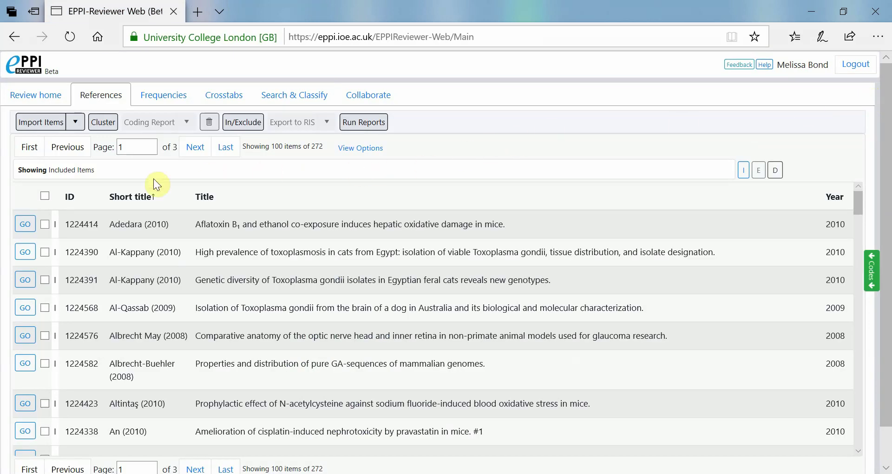
Tick the Adedara (2010) item and set up a Quick Question Report on Inductive Coding
{"action": "left_click", "coordinate": [45, 224]}
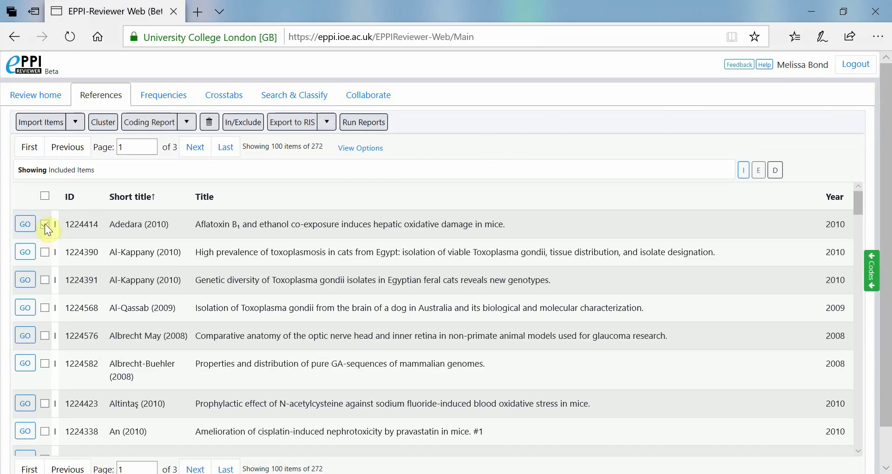
{"action": "left_click", "coordinate": [187, 128]}
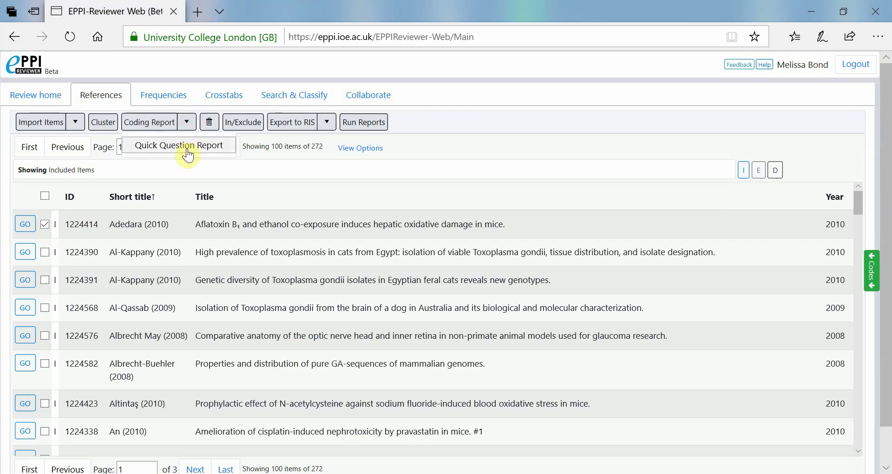
{"action": "left_click", "coordinate": [188, 145]}
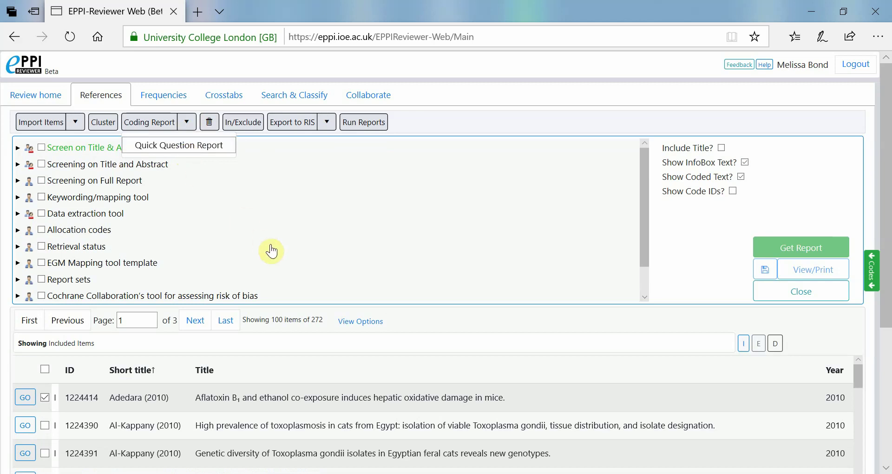
{"action": "scroll", "coordinate": [274, 246], "scroll_direction": "down", "scroll_amount": 1}
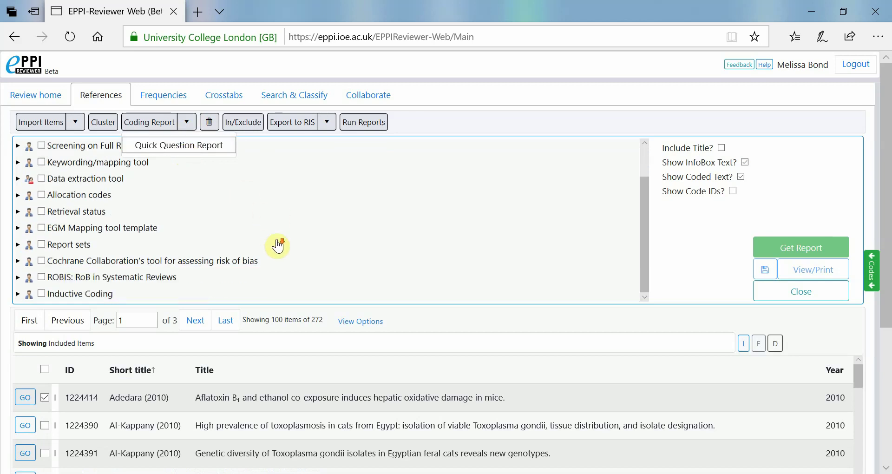
{"action": "left_click", "coordinate": [41, 294]}
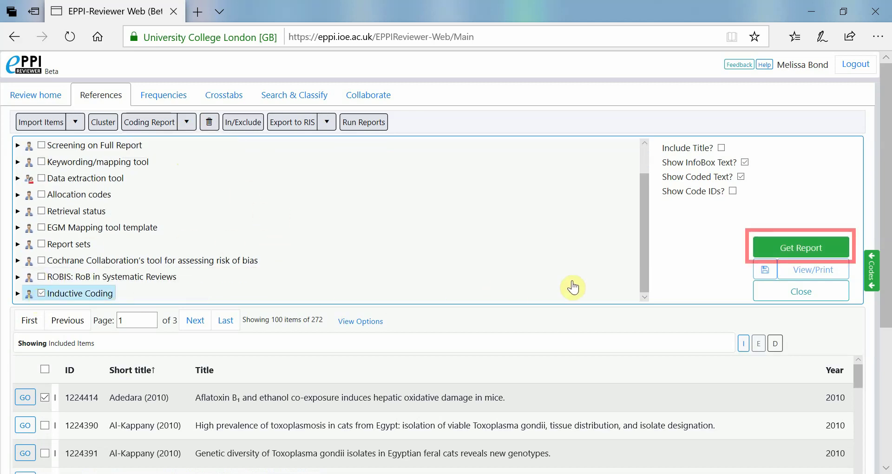
Generate the Quick Question Report, save it as Report.html, and open it in Excel
{"action": "left_click", "coordinate": [780, 247]}
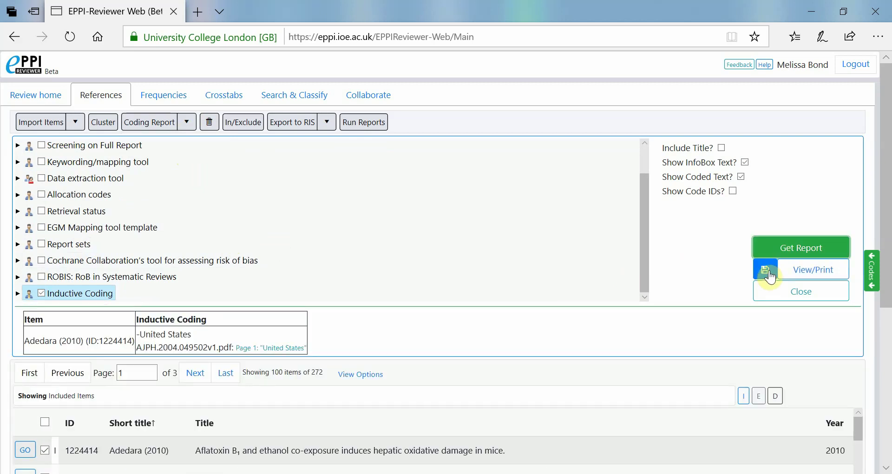
{"action": "left_click", "coordinate": [765, 270]}
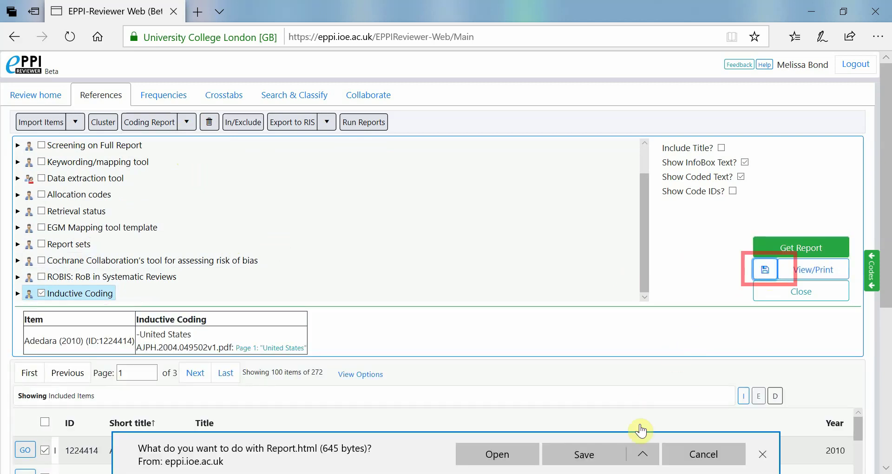
{"action": "left_click", "coordinate": [639, 449]}
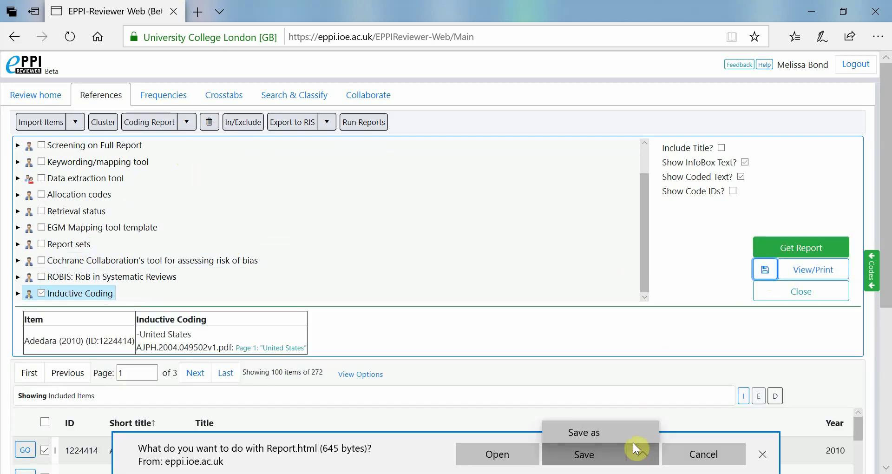
{"action": "left_click", "coordinate": [502, 455]}
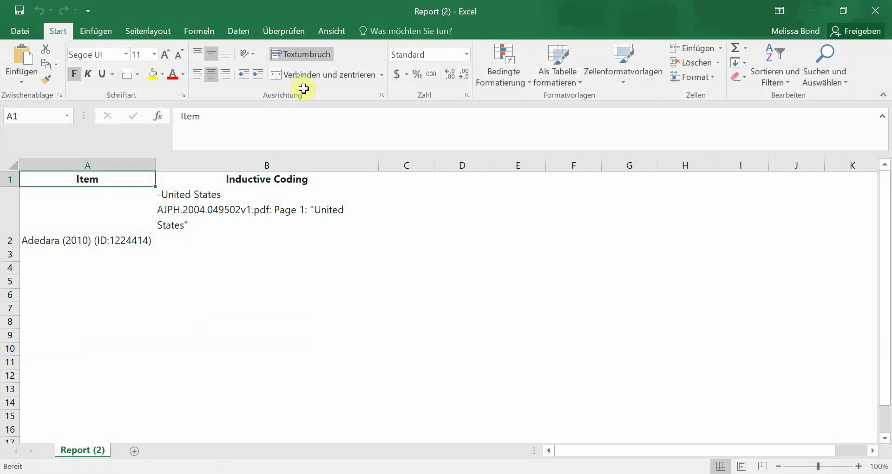
Select cells A1:B2 holding the item's Inductive Coding entry, 'United States' from PDF page 1
{"action": "left_click_drag", "start_coordinate": [124, 181], "coordinate": [231, 217]}
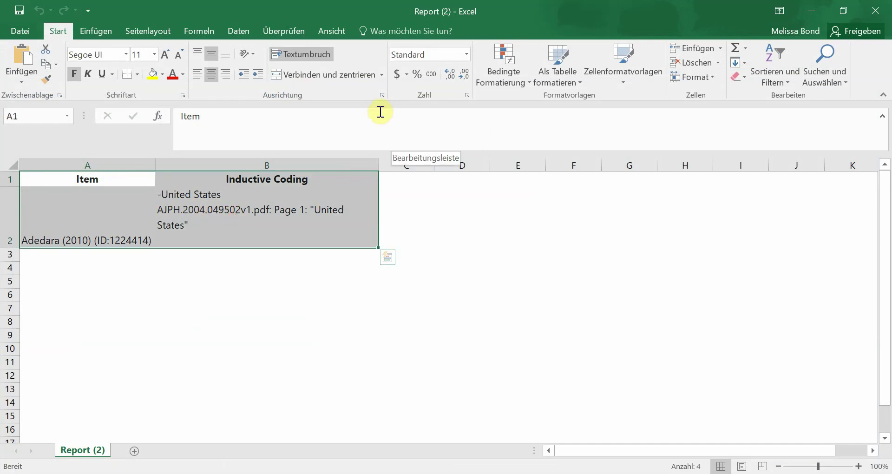